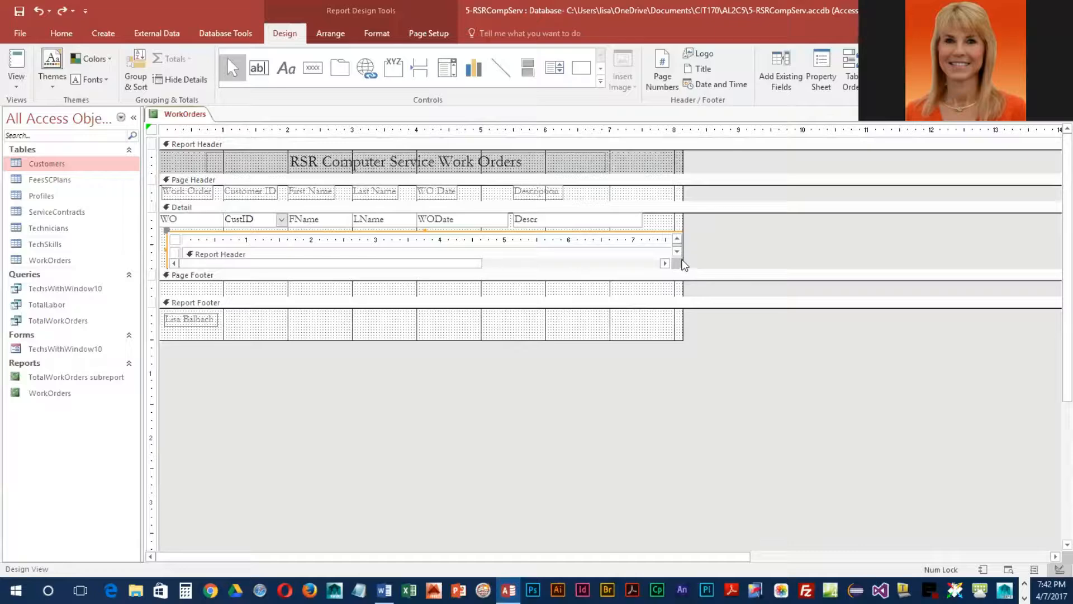
# Narrow the subreport in the Detail section so its right edge sits at about the 7.5-inch mark
pyautogui.moveTo(683, 251)
pyautogui.mouseDown()
pyautogui.moveTo(696, 249)
pyautogui.moveTo(692, 260)
pyautogui.mouseUp()
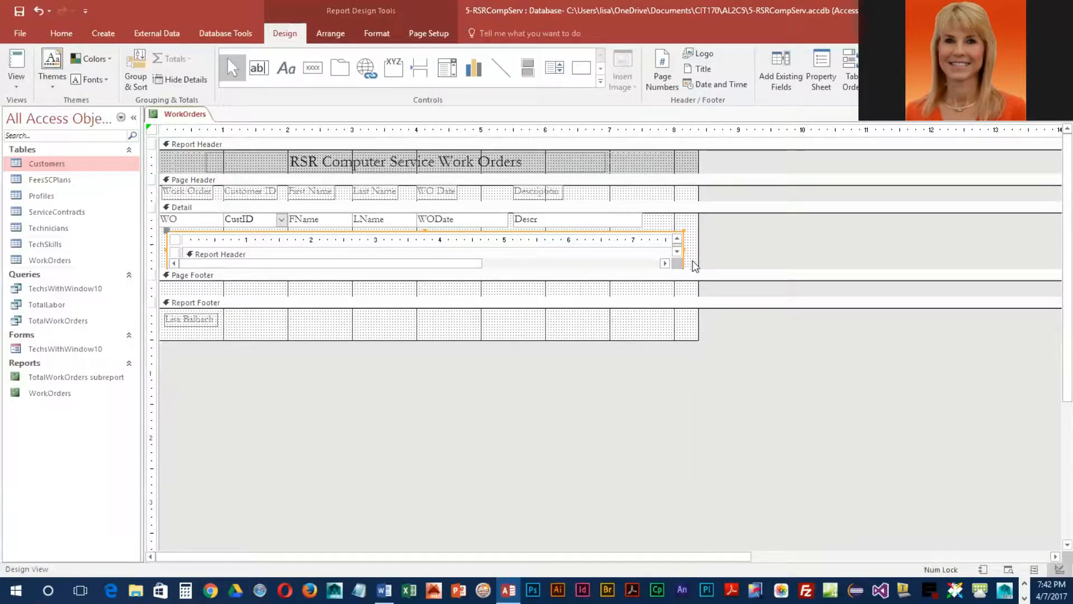
pyautogui.moveTo(683, 248); pyautogui.dragTo(639, 246)
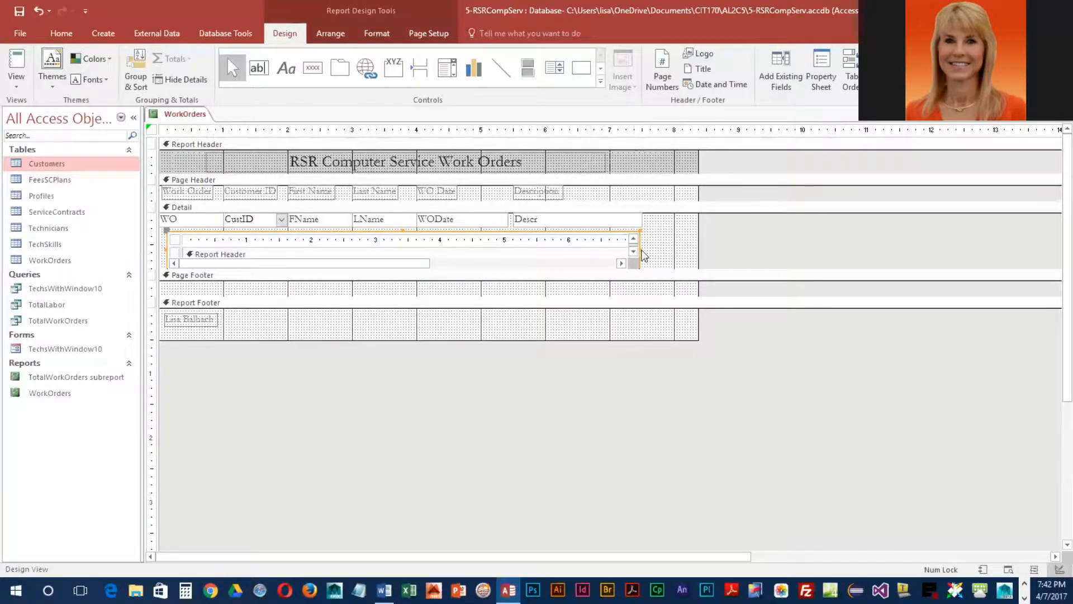
pyautogui.moveTo(642, 248); pyautogui.dragTo(645, 248)
# Resolve the report-width error on the WorkOrders report by removing the extra report space
pyautogui.click(149, 130)
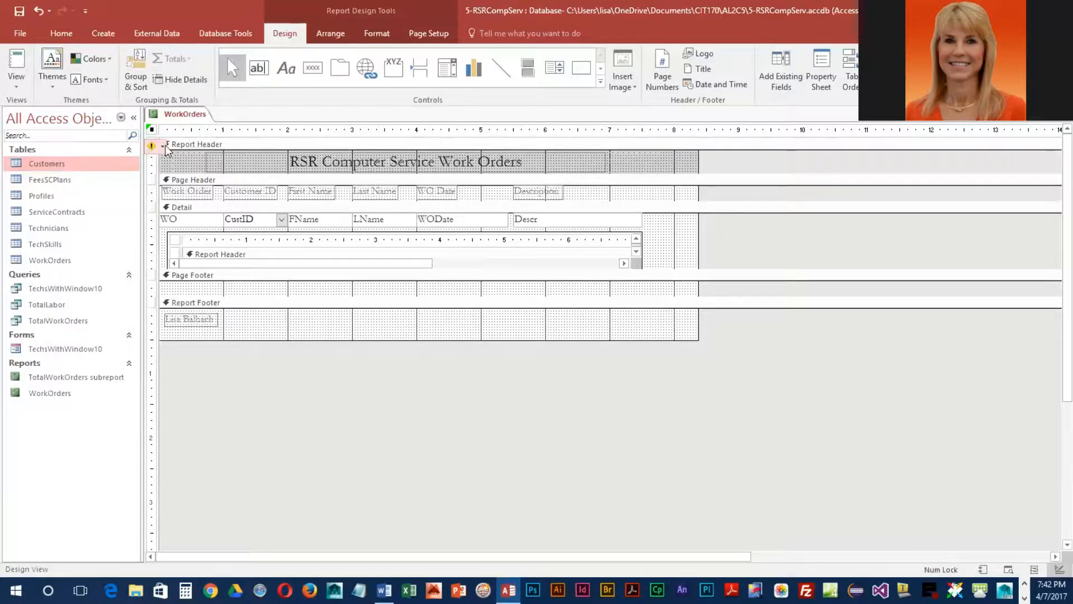
pyautogui.moveTo(166, 148)
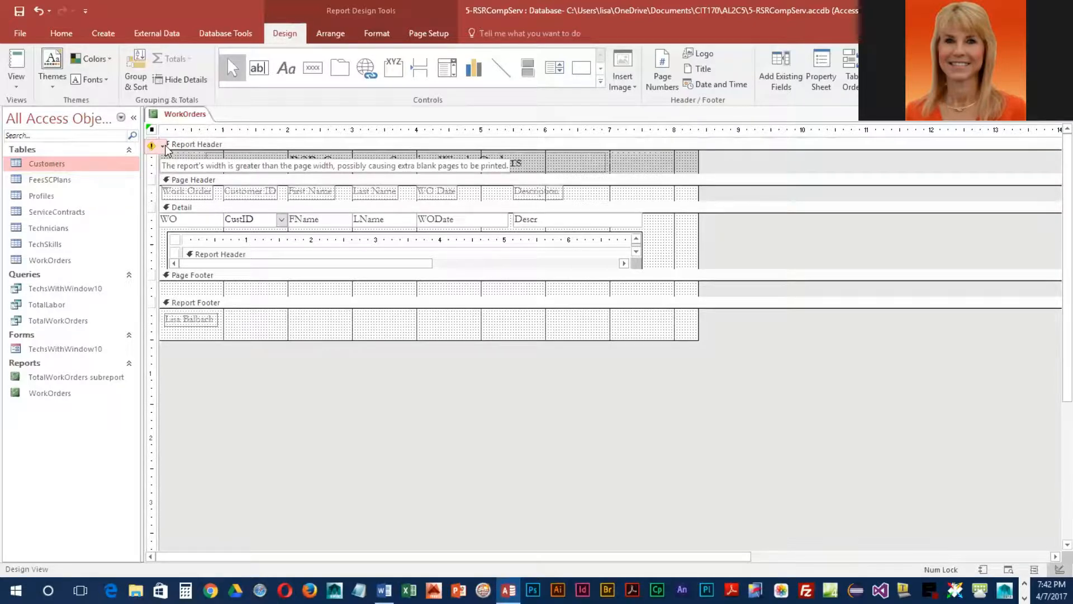
pyautogui.click(165, 147)
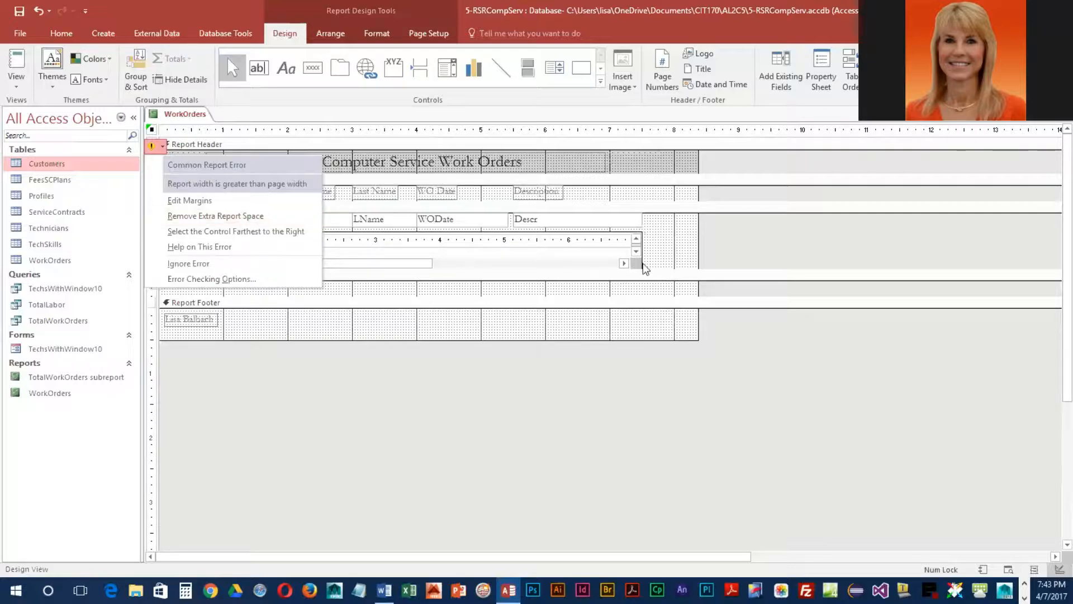
pyautogui.click(227, 216)
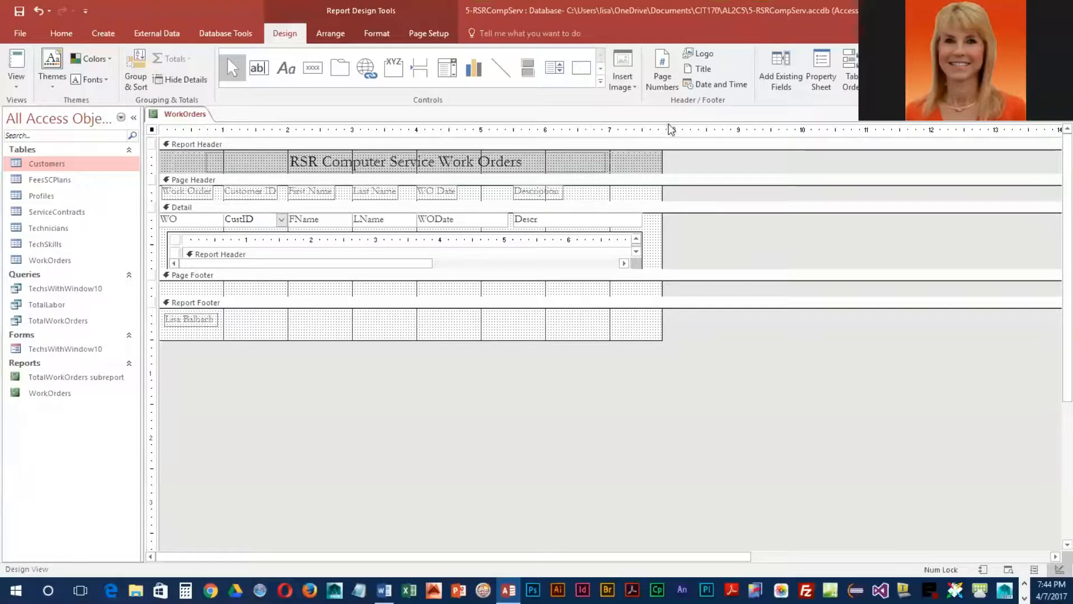
# Insert centered page numbers in the Page N of M format at the bottom of the page, shown on the first page
pyautogui.click(663, 90)
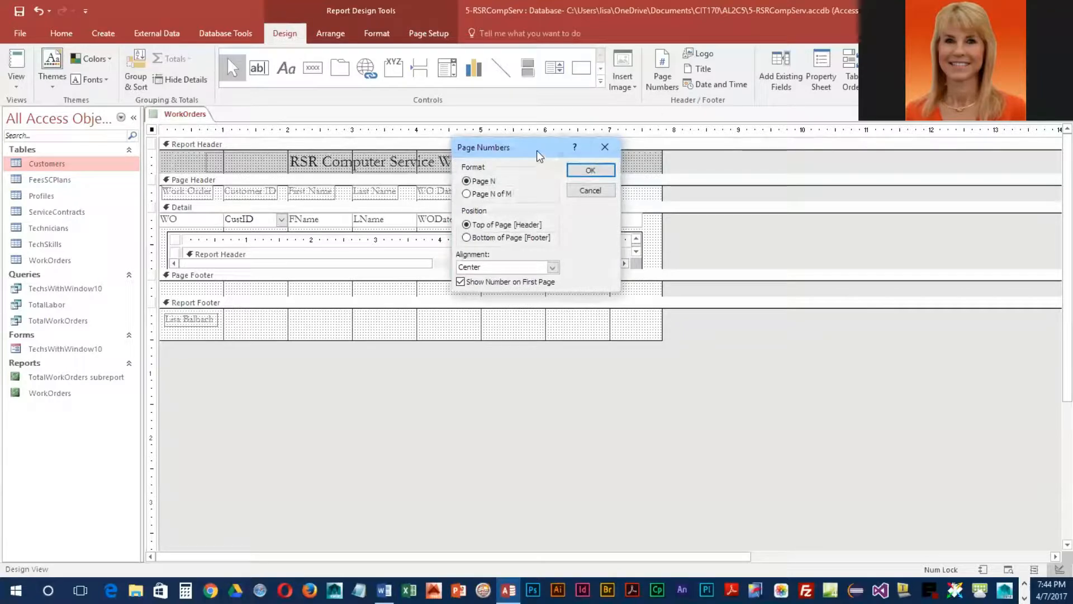
pyautogui.moveTo(563, 148); pyautogui.dragTo(697, 151)
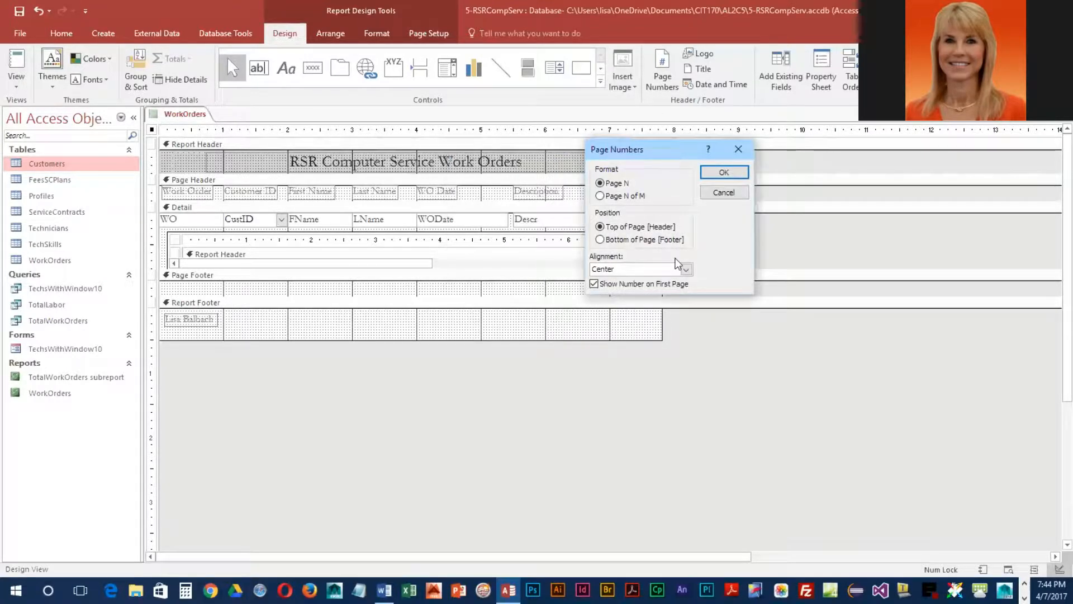
pyautogui.click(600, 197)
pyautogui.click(600, 240)
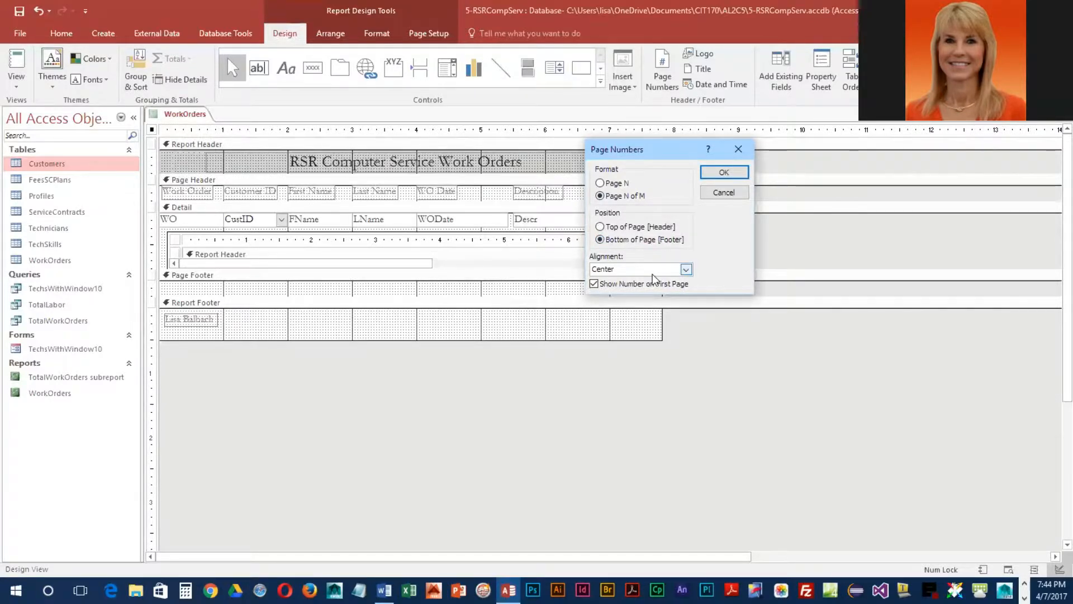
pyautogui.click(740, 170)
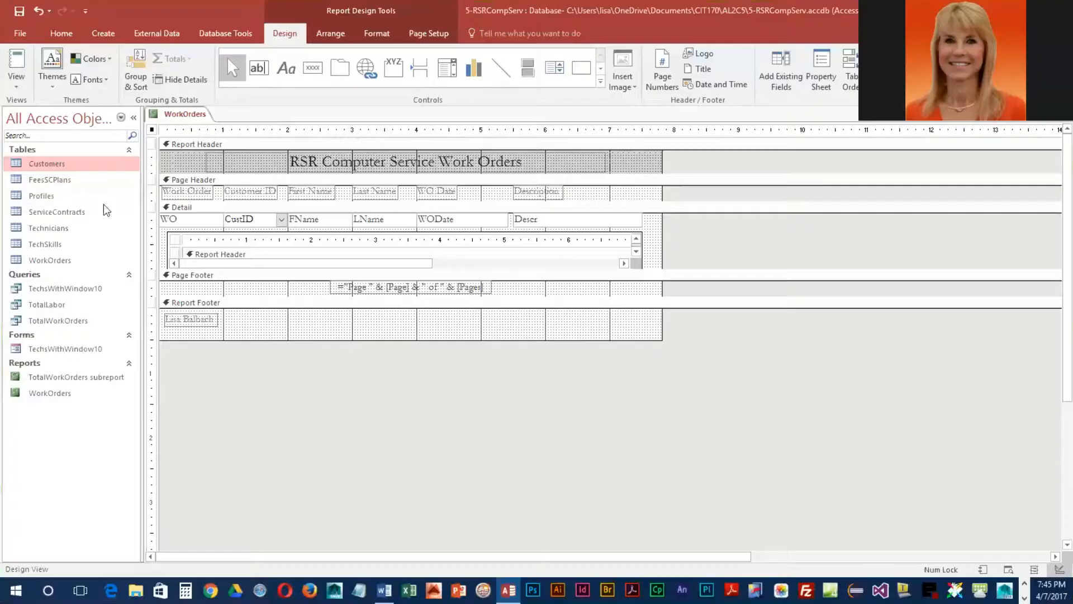
# Insert the date and time into the report using the 07-Apr-17 date format and the 7:45 PM time format
pyautogui.click(737, 85)
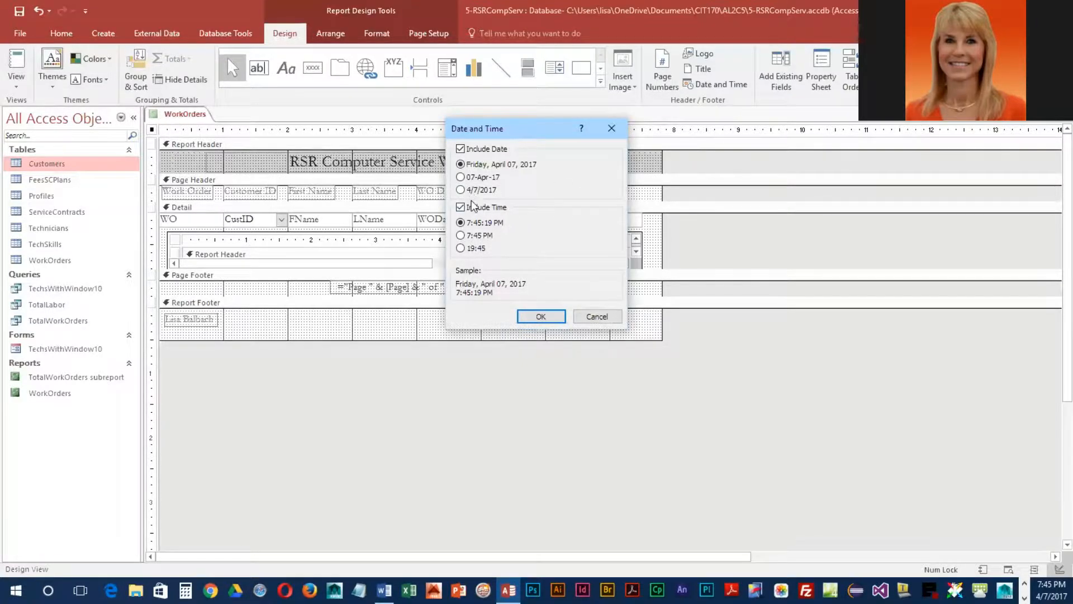
pyautogui.click(474, 179)
pyautogui.click(461, 235)
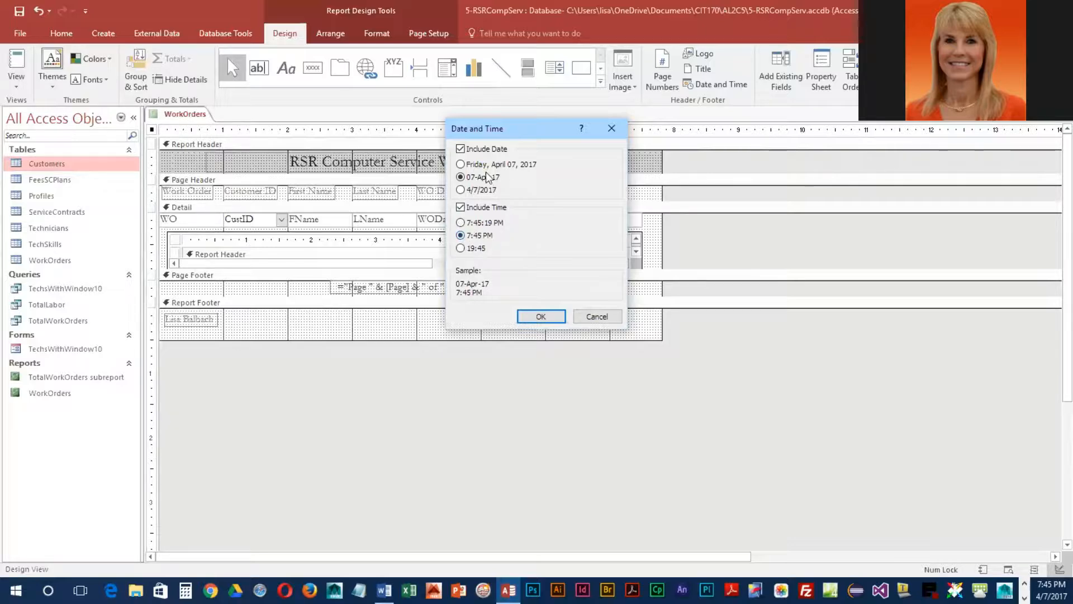
pyautogui.click(540, 316)
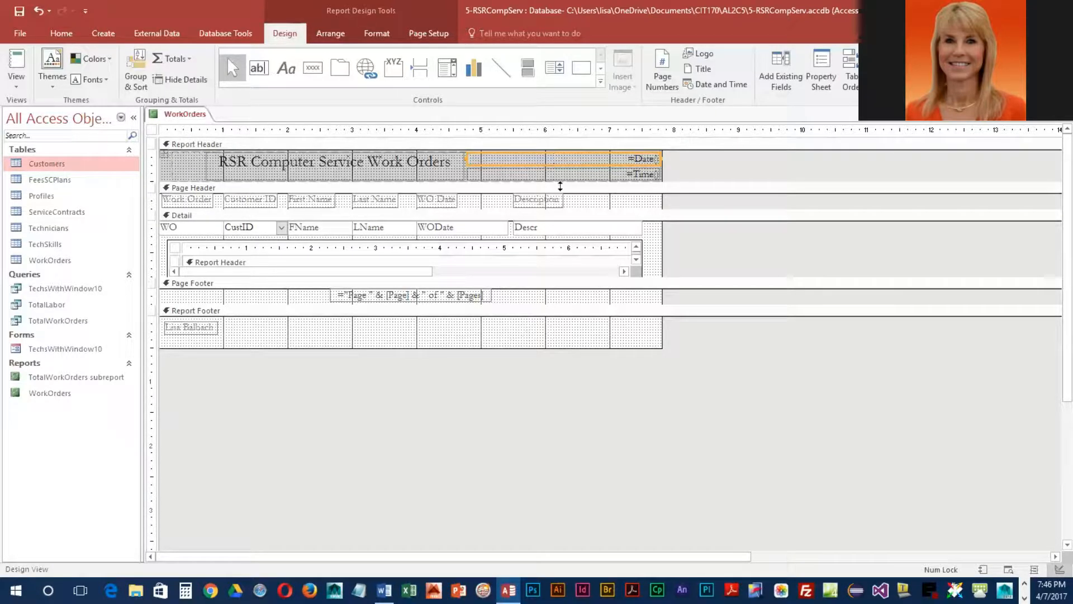
# Cut the date and time controls from the Report Header and paste them into the Report Footer
pyautogui.keyDown('shift'); pyautogui.click(586, 170); pyautogui.keyUp('shift')
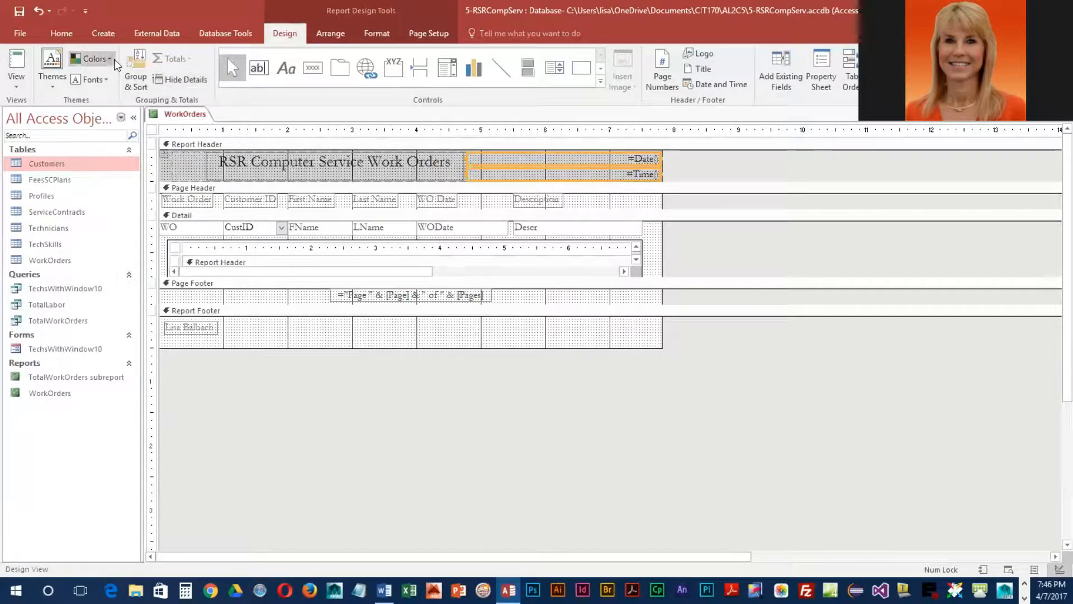
pyautogui.click(60, 34)
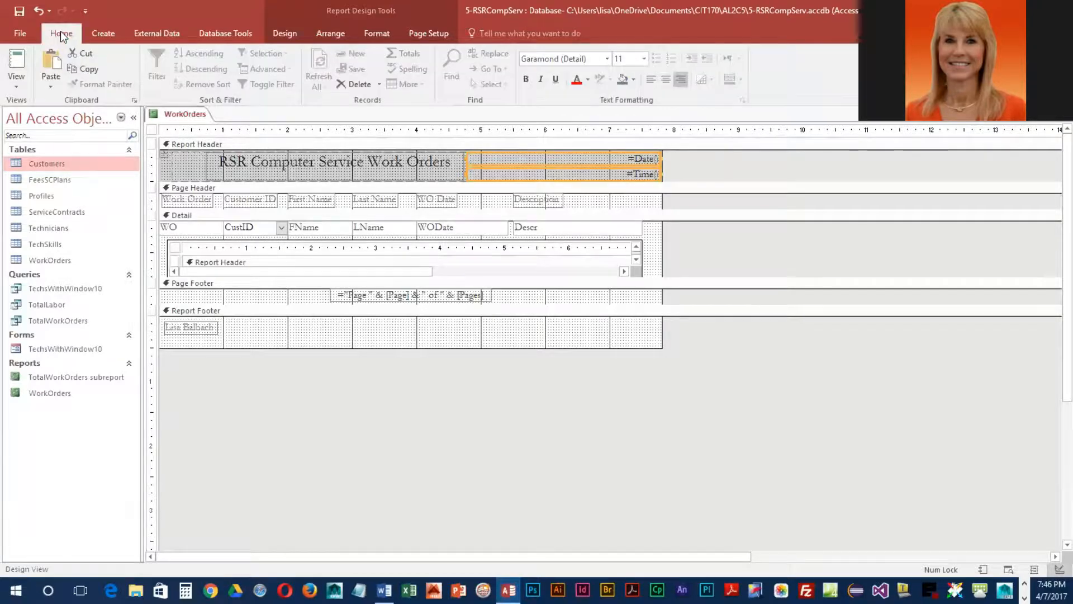
pyautogui.click(89, 59)
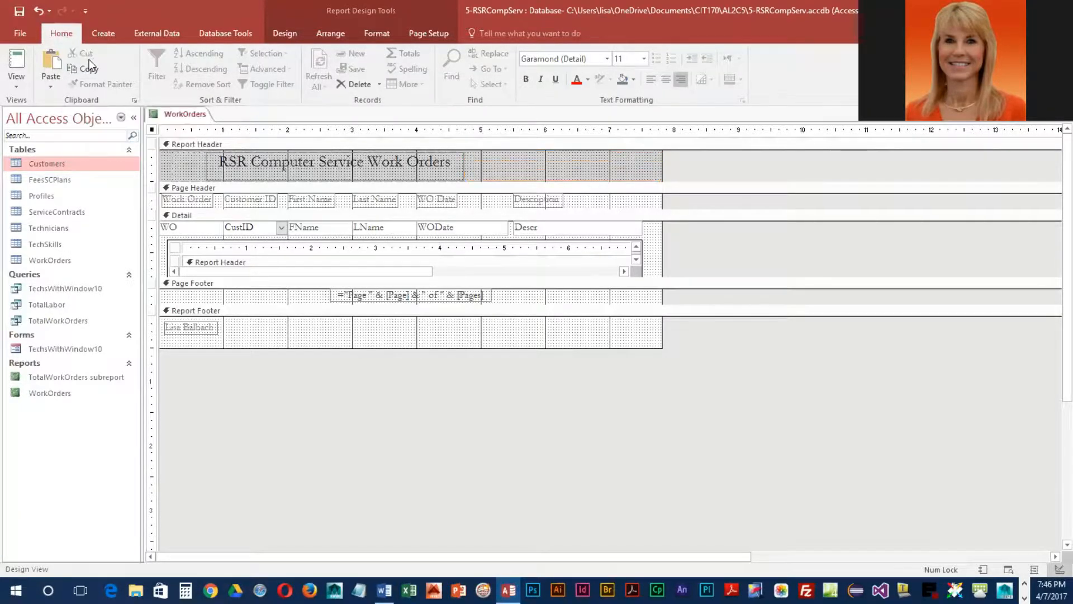
pyautogui.click(511, 329)
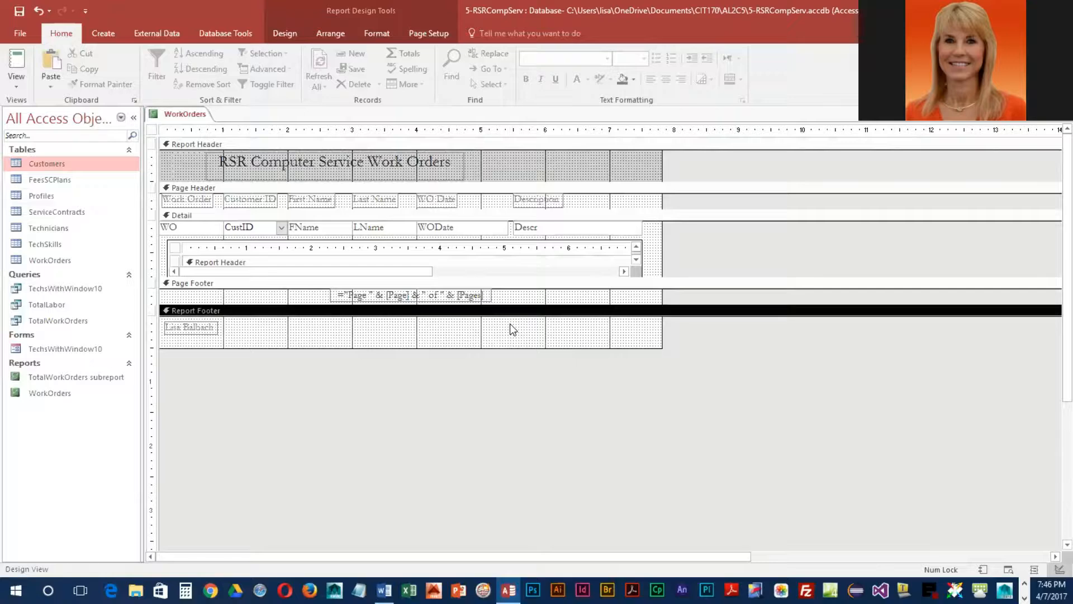
pyautogui.click(53, 65)
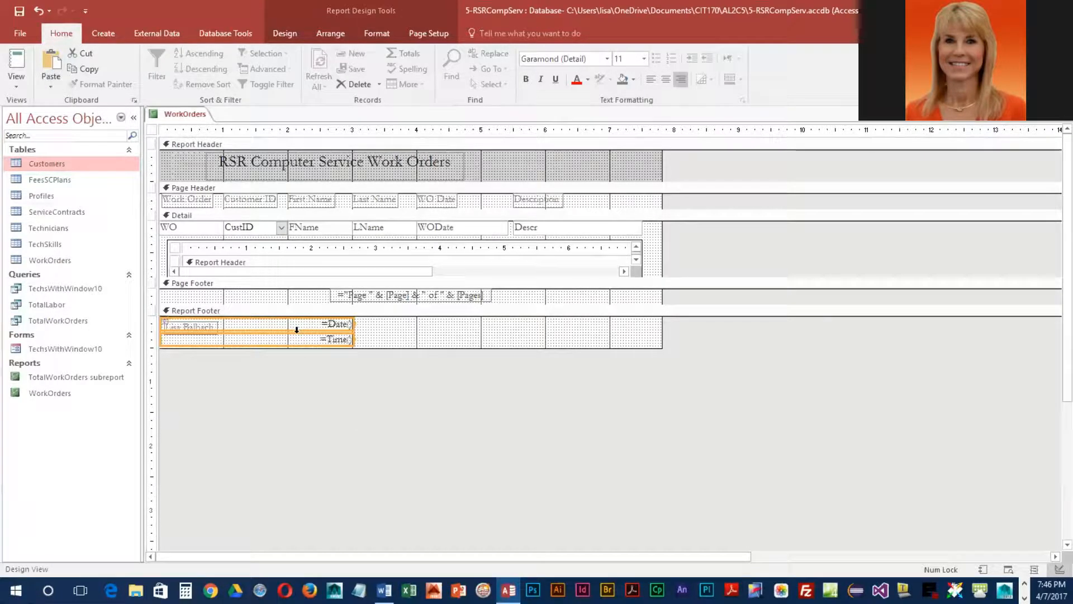
# Move the footer's date and time controls to end near the 7.5-inch mark and narrow both to about 1 inch
pyautogui.moveTo(291, 332); pyautogui.dragTo(580, 334)
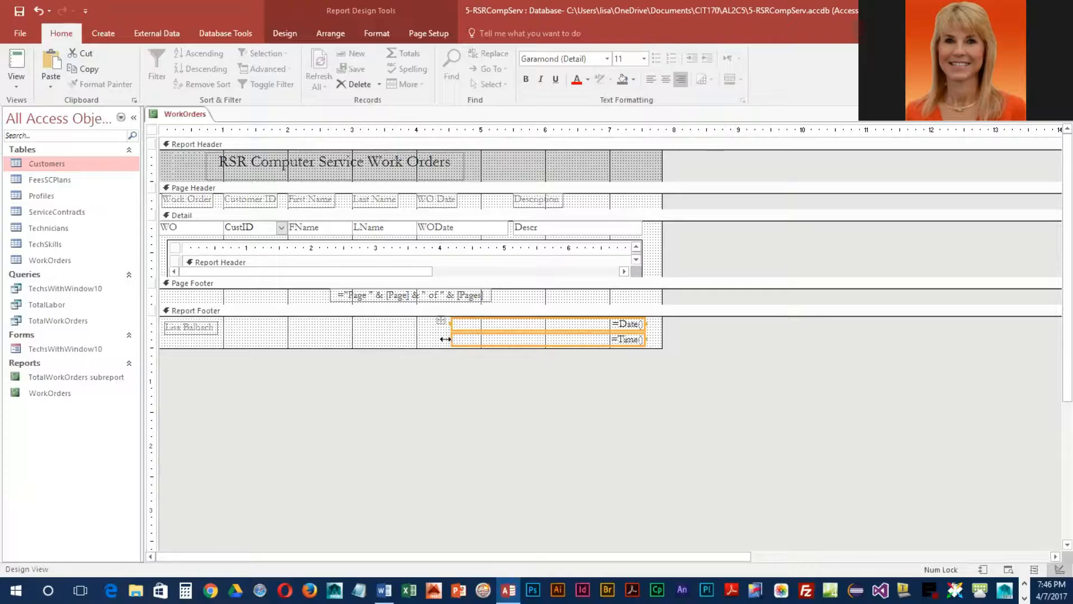
pyautogui.moveTo(446, 339); pyautogui.dragTo(563, 337)
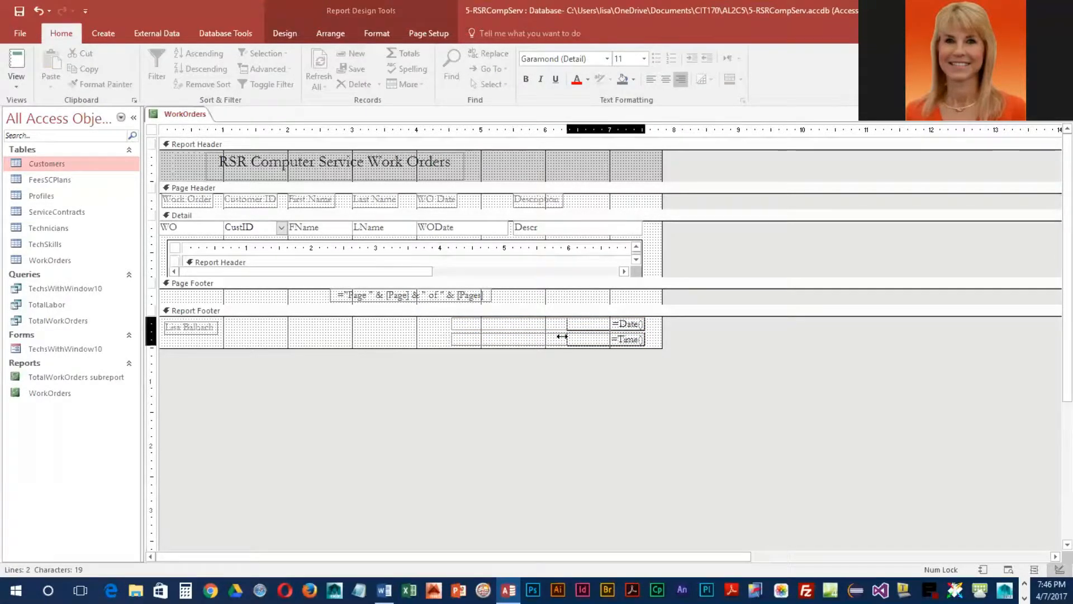
pyautogui.moveTo(562, 337); pyautogui.dragTo(580, 337)
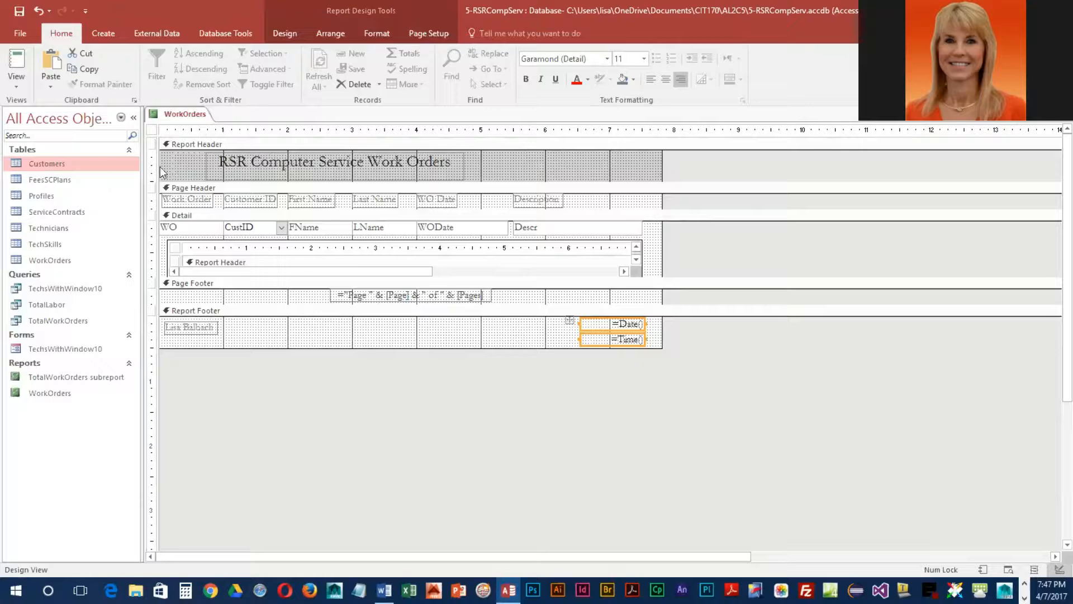
# Save the report and check the date, time and page number at its end in Report view
pyautogui.click(20, 10)
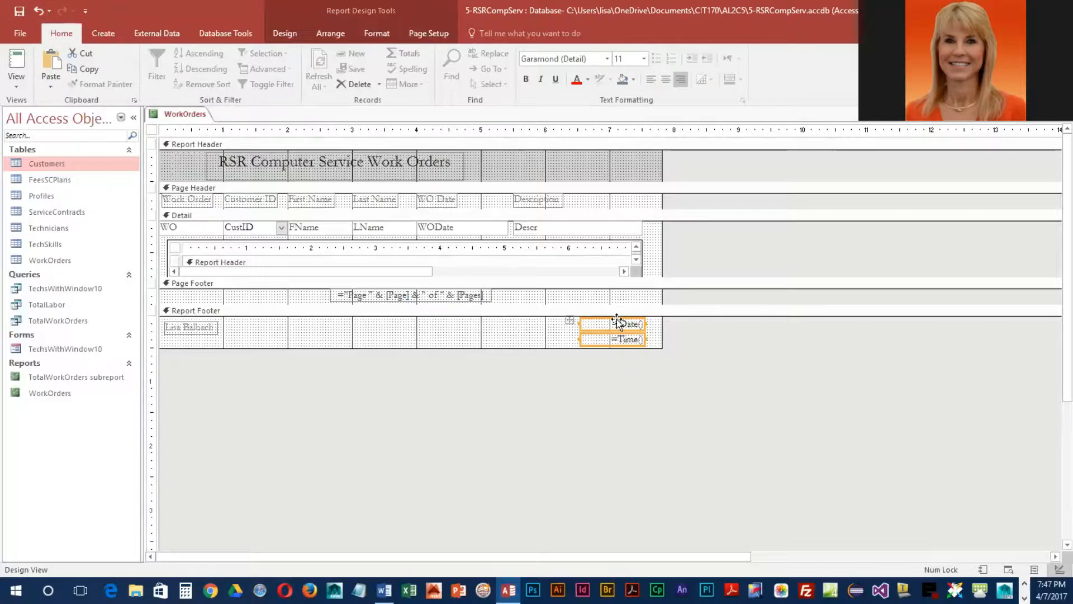
pyautogui.click(16, 66)
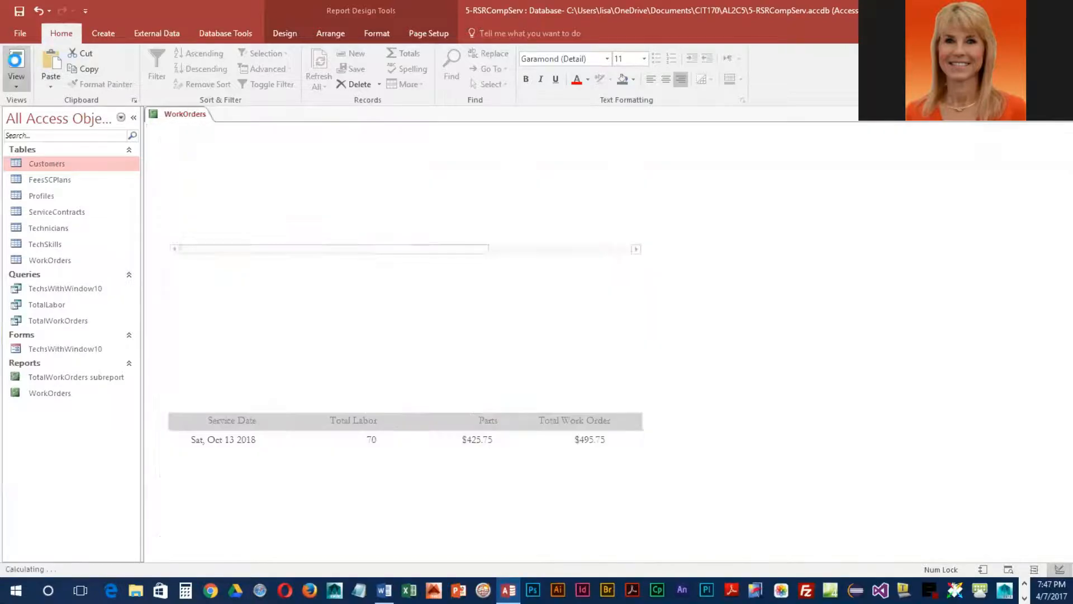
pyautogui.scroll(-10, 635, 364)
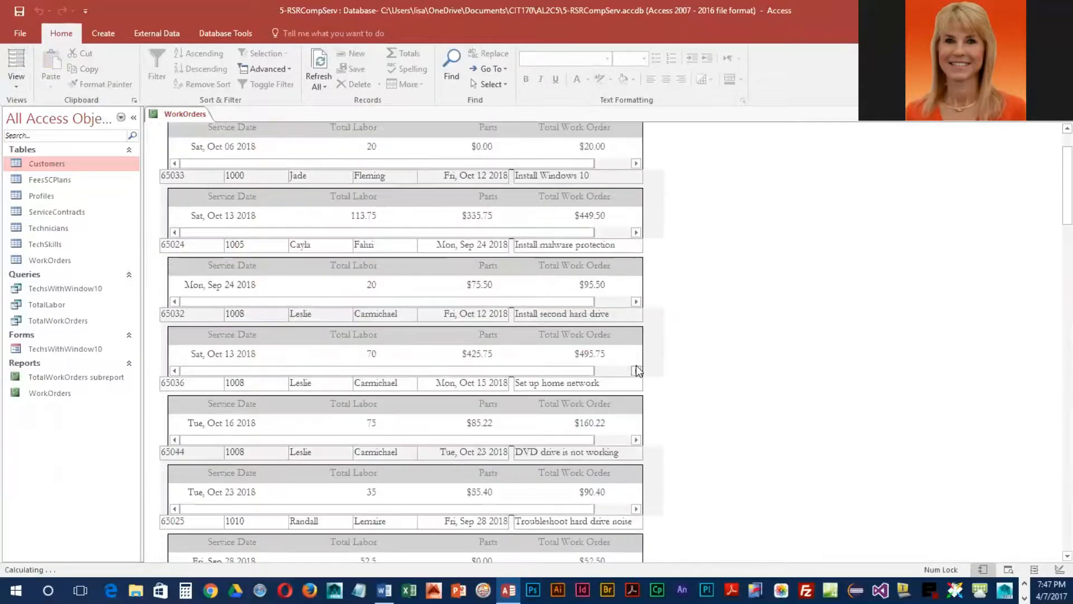
pyautogui.scroll(-15, 631, 390)
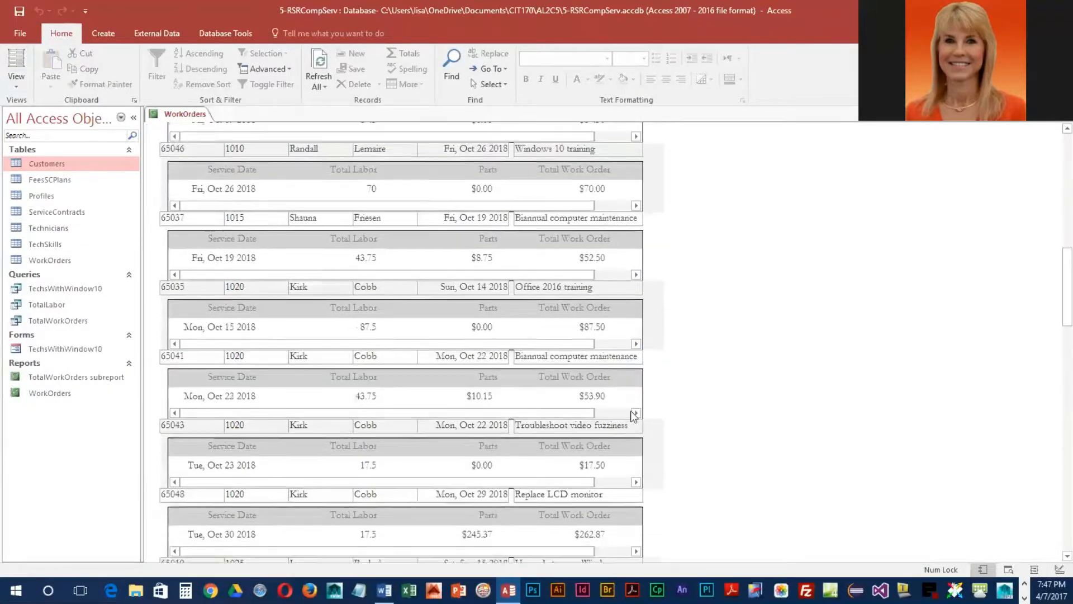
pyautogui.scroll(-15, 647, 445)
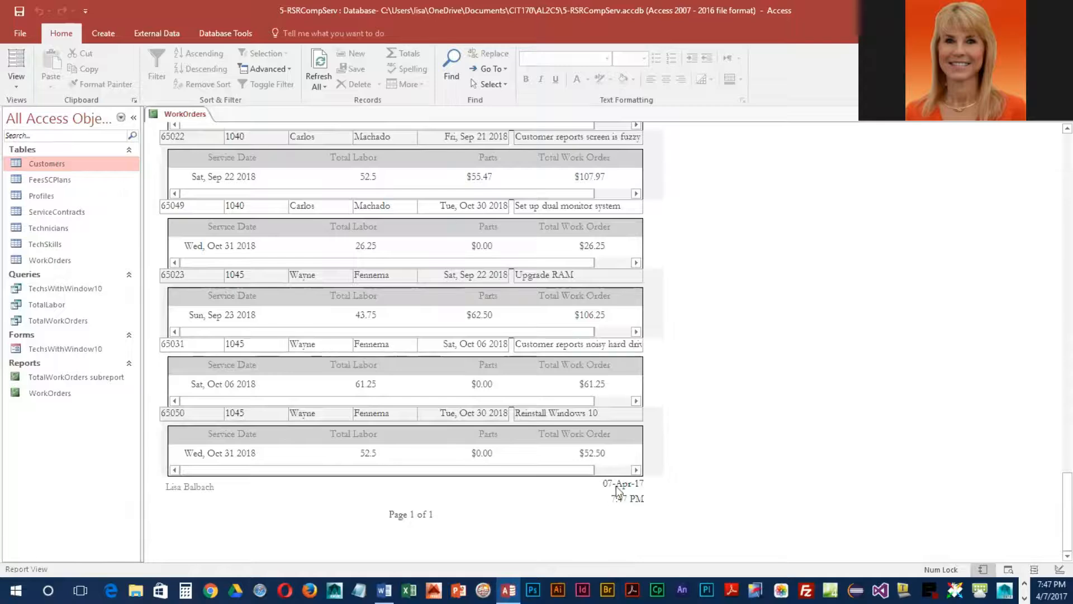
# In Design view, add a "Date Printed:" label to the Report Footer just before the date control and line it up with that control
pyautogui.click(14, 85)
pyautogui.click(56, 193)
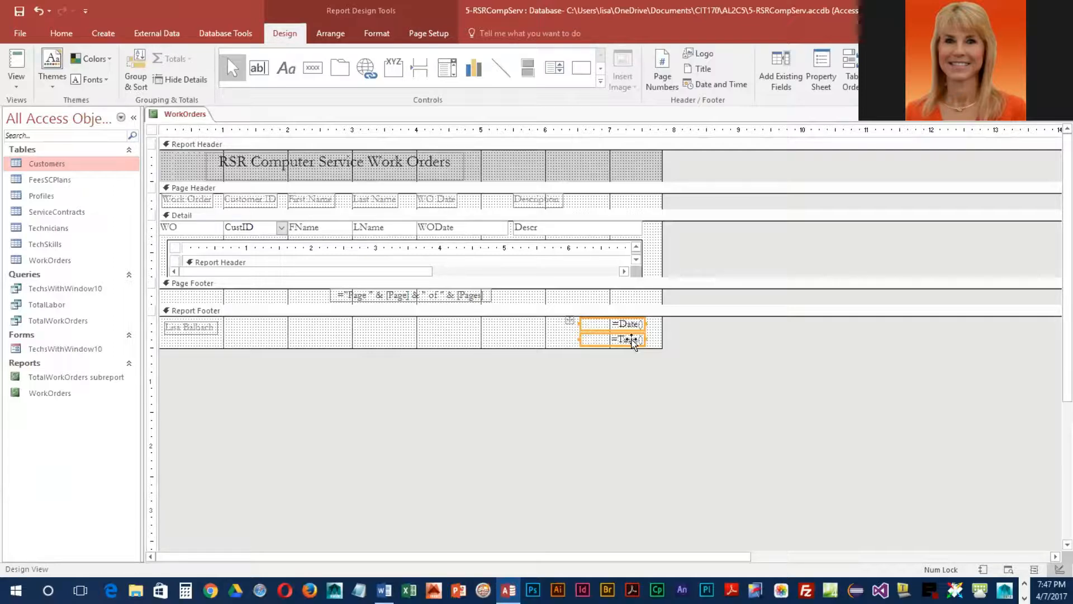
pyautogui.click(287, 69)
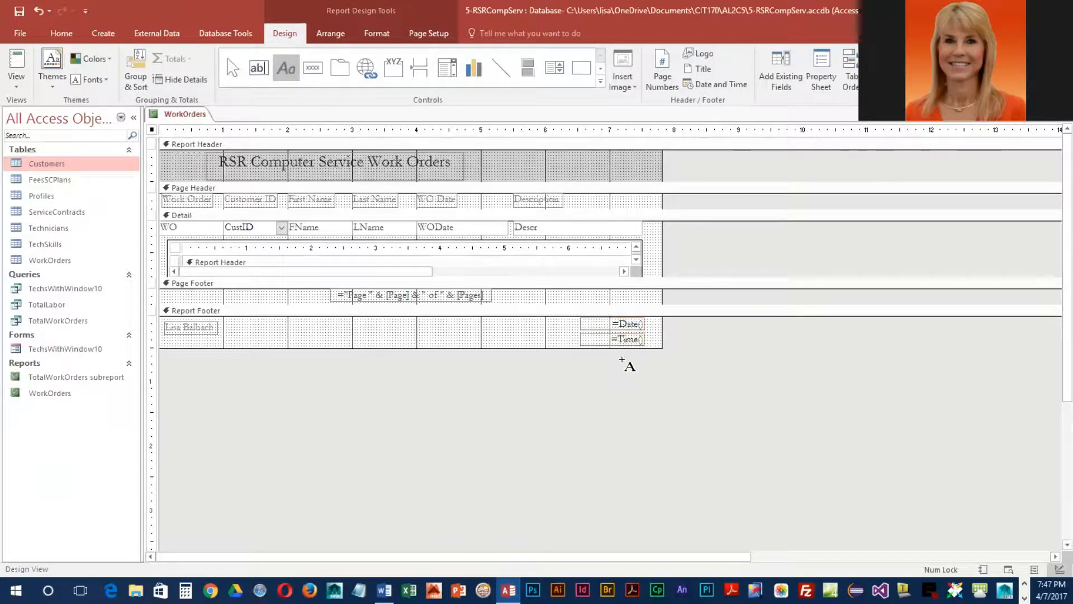
pyautogui.click(515, 323)
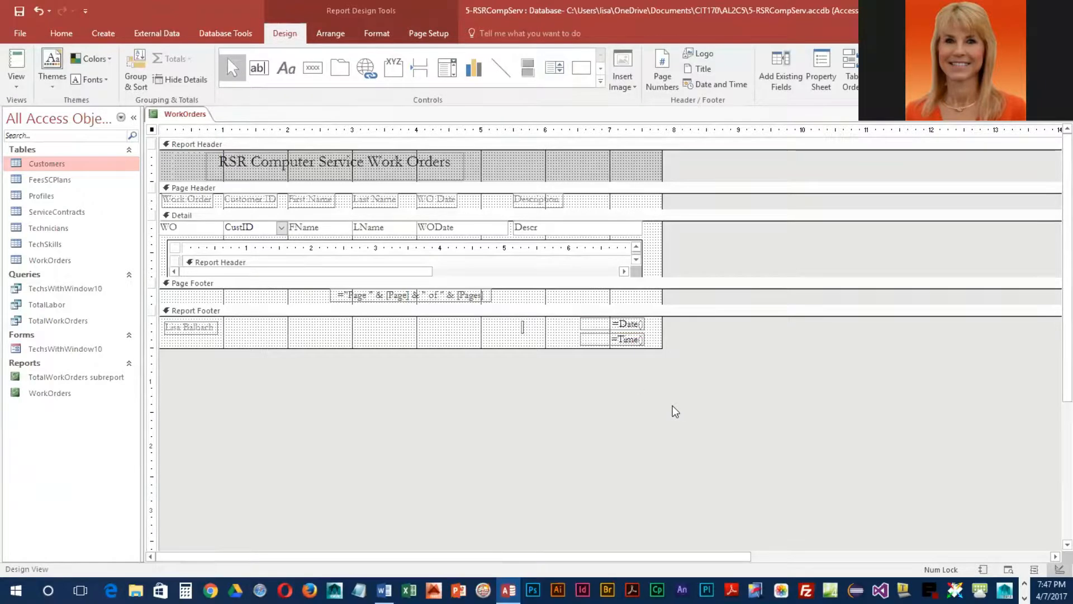
pyautogui.write('Date Printed')
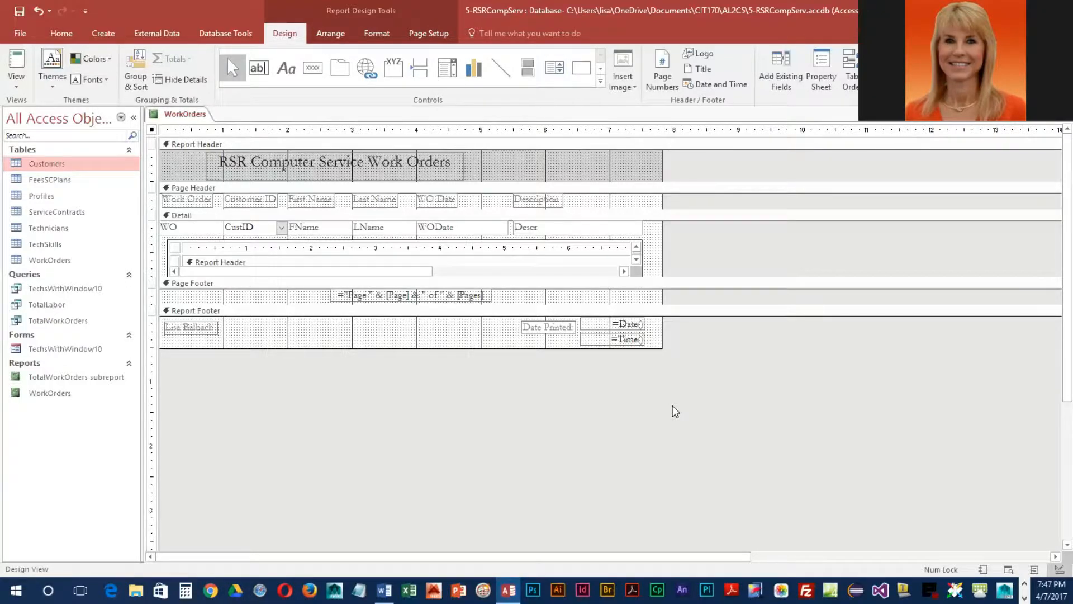
pyautogui.press('Return')
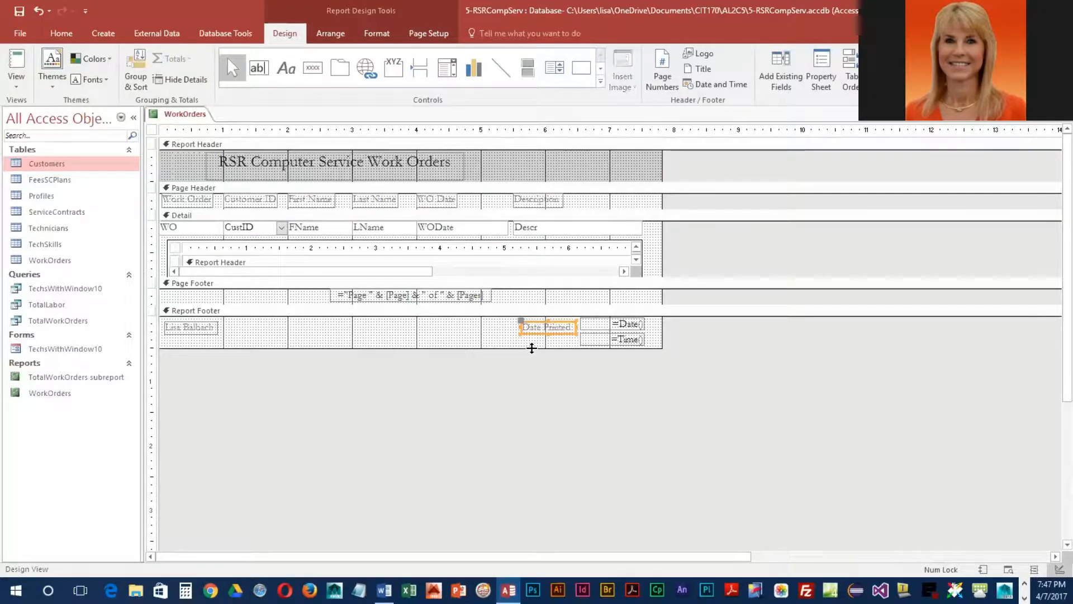
pyautogui.moveTo(535, 323); pyautogui.dragTo(532, 320)
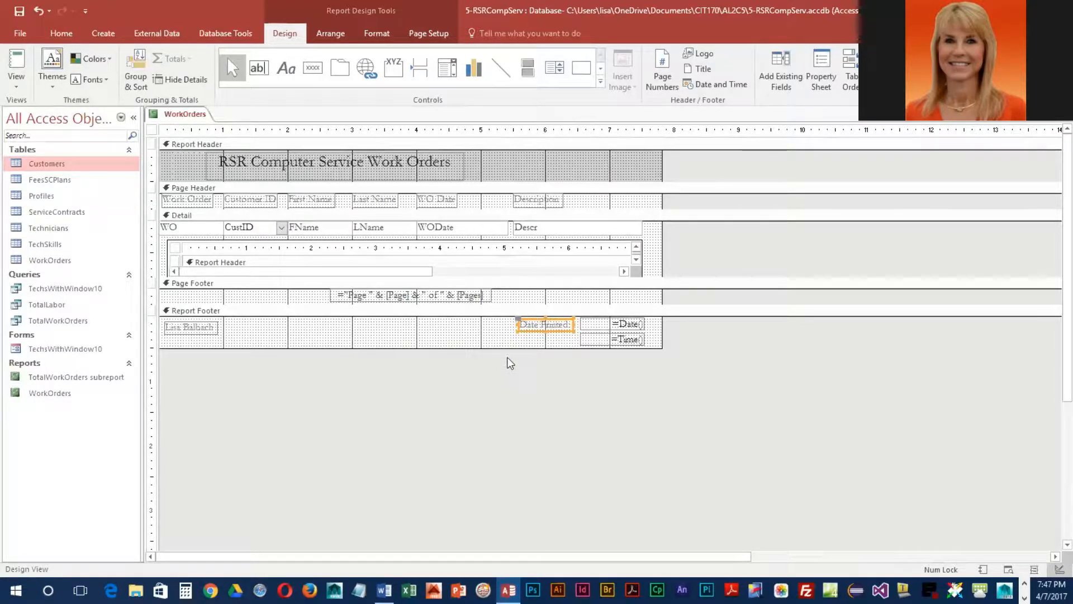
# Add a "Time Printed:" label to the Report Footer, directly below the "Date Printed:" label and just before the time control
pyautogui.click(485, 337)
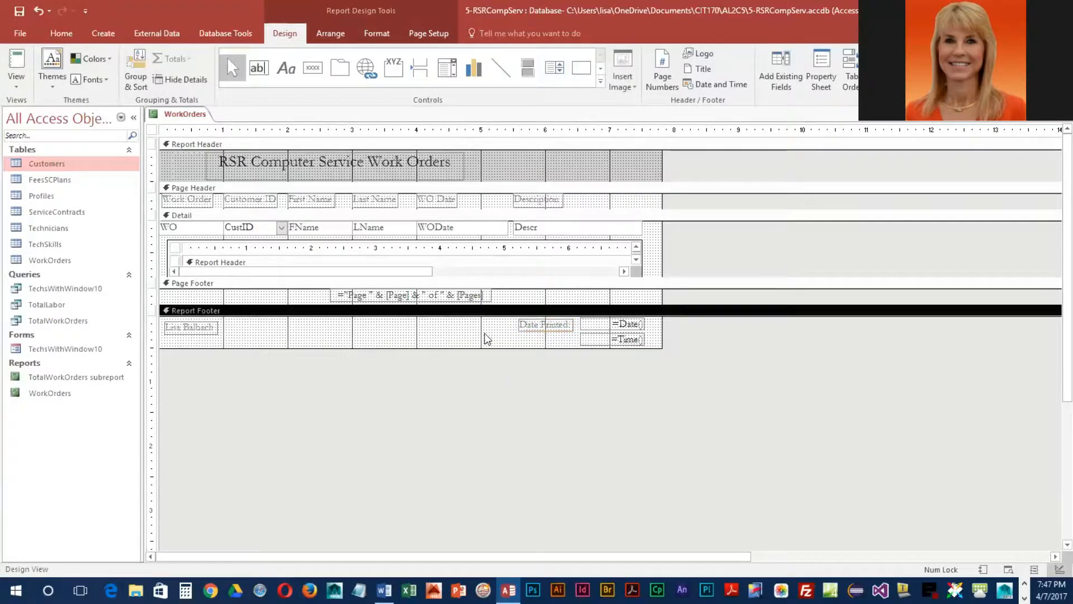
pyautogui.click(291, 68)
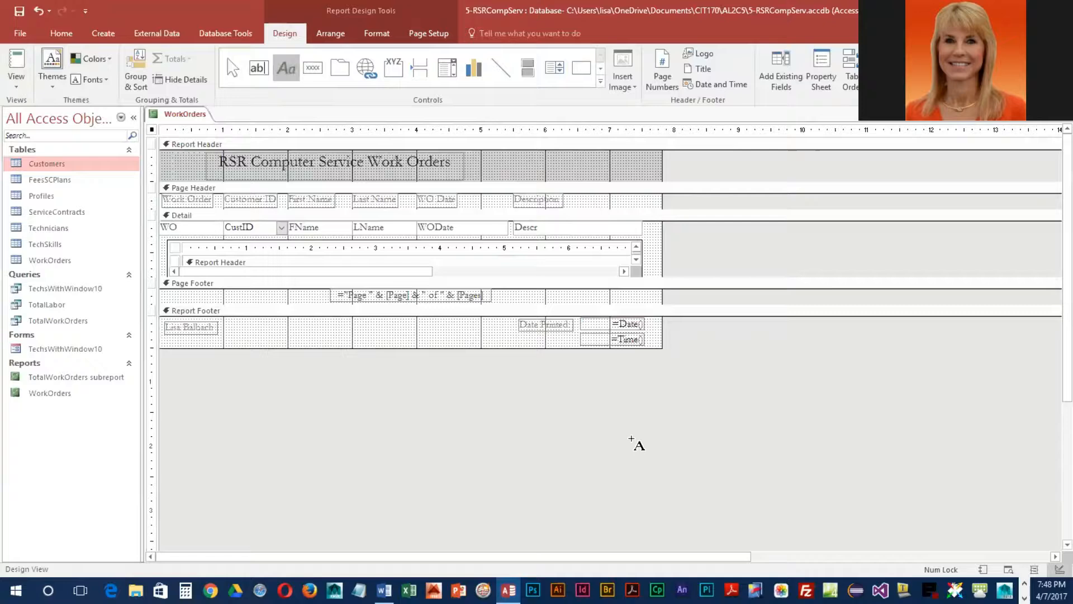
pyautogui.click(520, 337)
pyautogui.write('Time Printed')
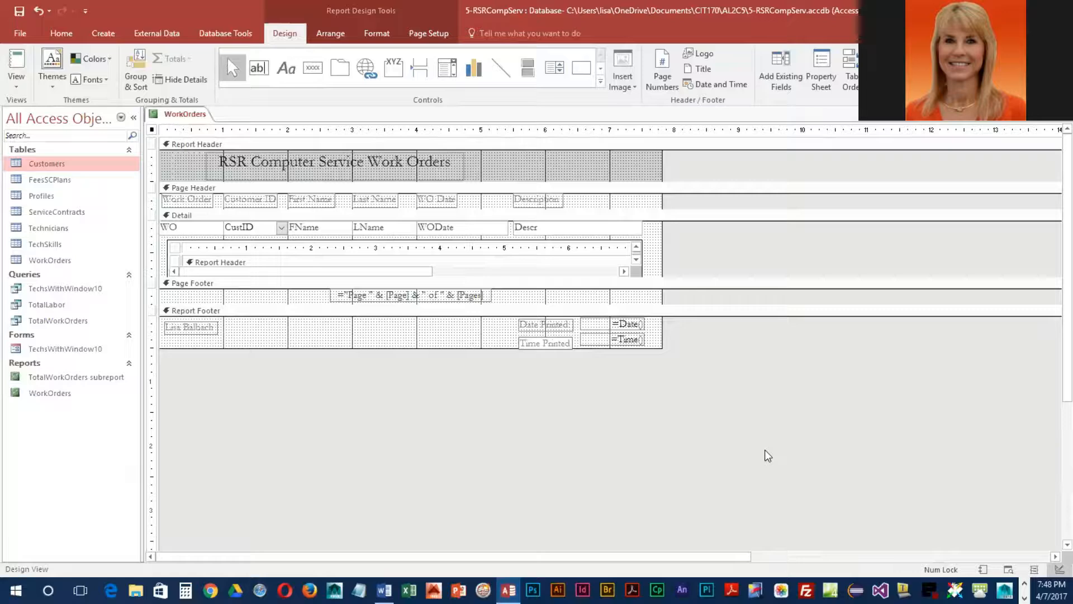
pyautogui.press('Return')
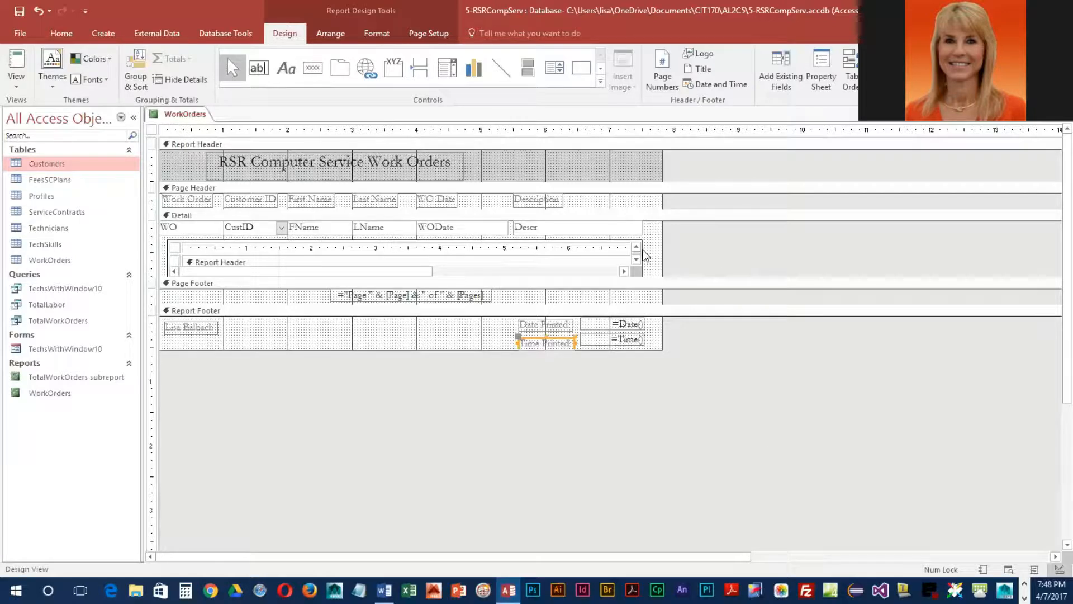
# Nudge the "Time Printed:" and "Date Printed:" labels upward to line them up with the footer's time and date controls
pyautogui.moveTo(557, 337); pyautogui.dragTo(557, 337)
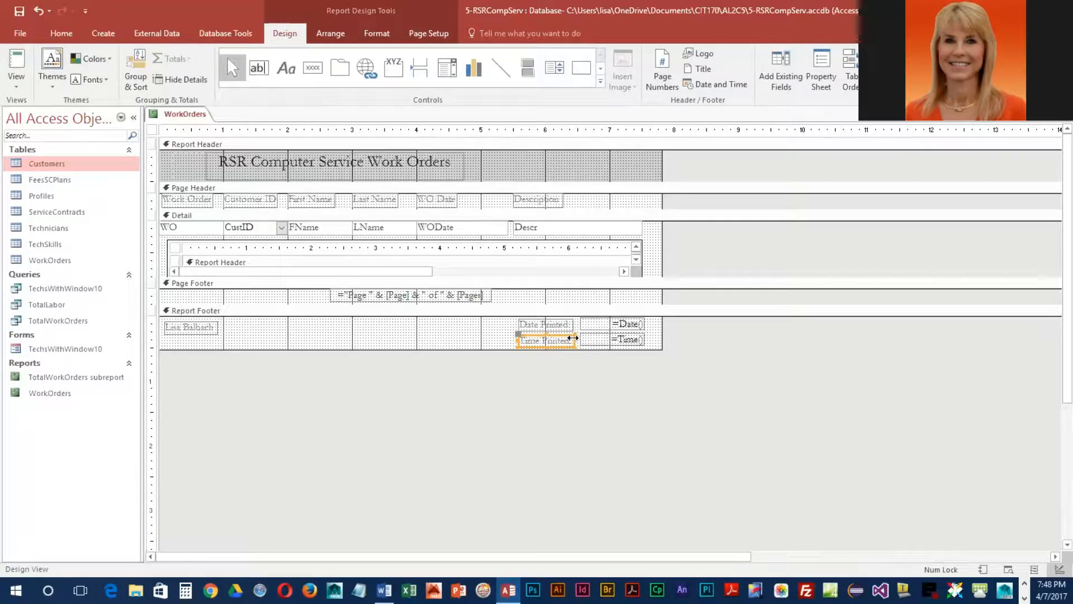
pyautogui.hotkey('ctrl', 'Up')
pyautogui.click(548, 324)
pyautogui.hotkey('ctrl', 'Up')
pyautogui.click(617, 325)
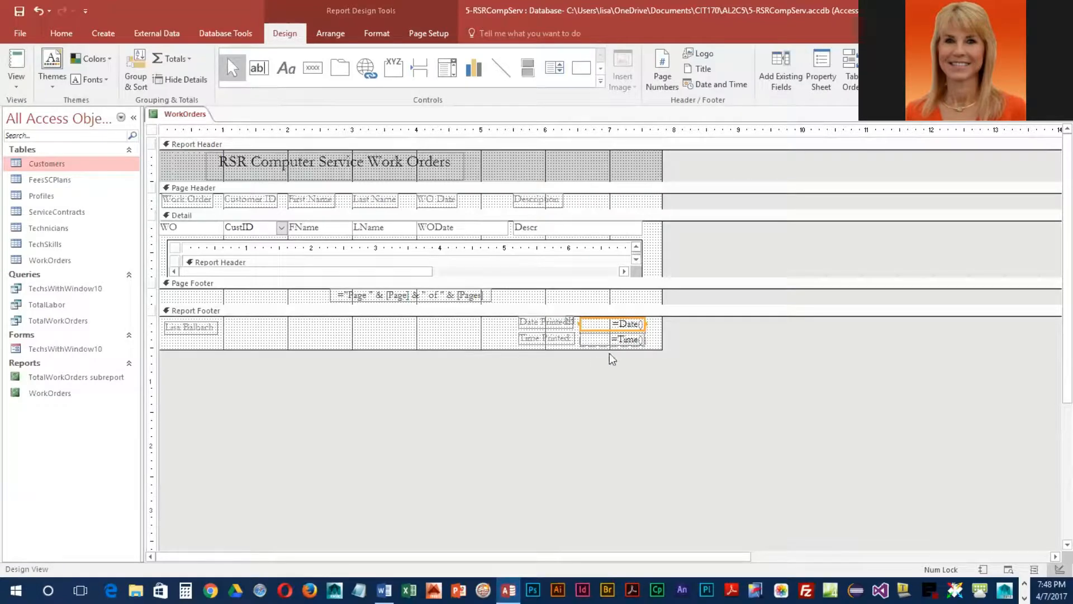
pyautogui.click(665, 335)
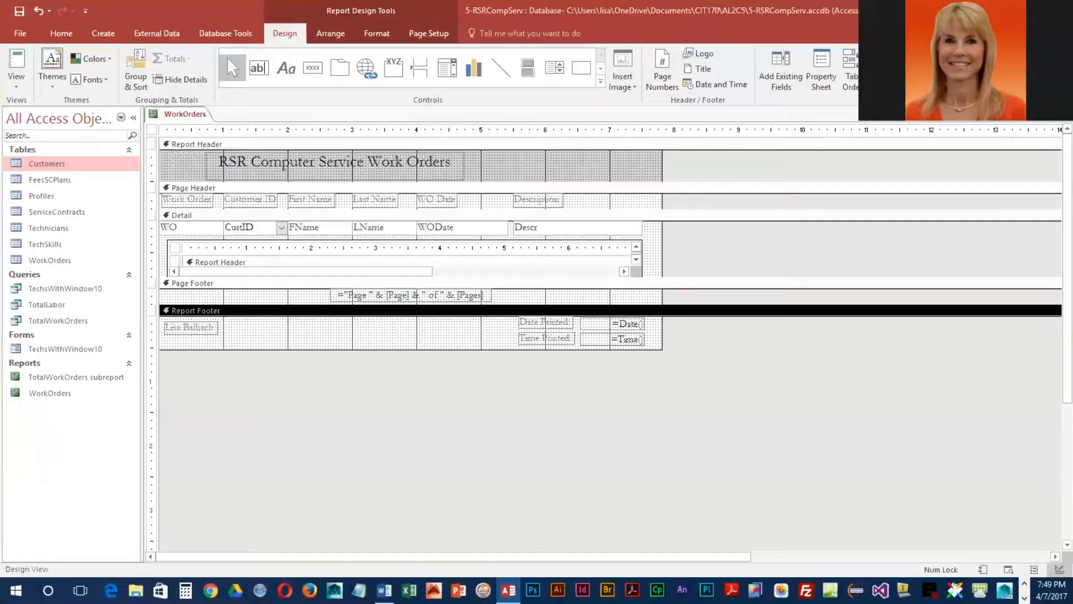
# Show the report in Print Preview and look over the first page down to its end
pyautogui.click(19, 87)
pyautogui.click(36, 147)
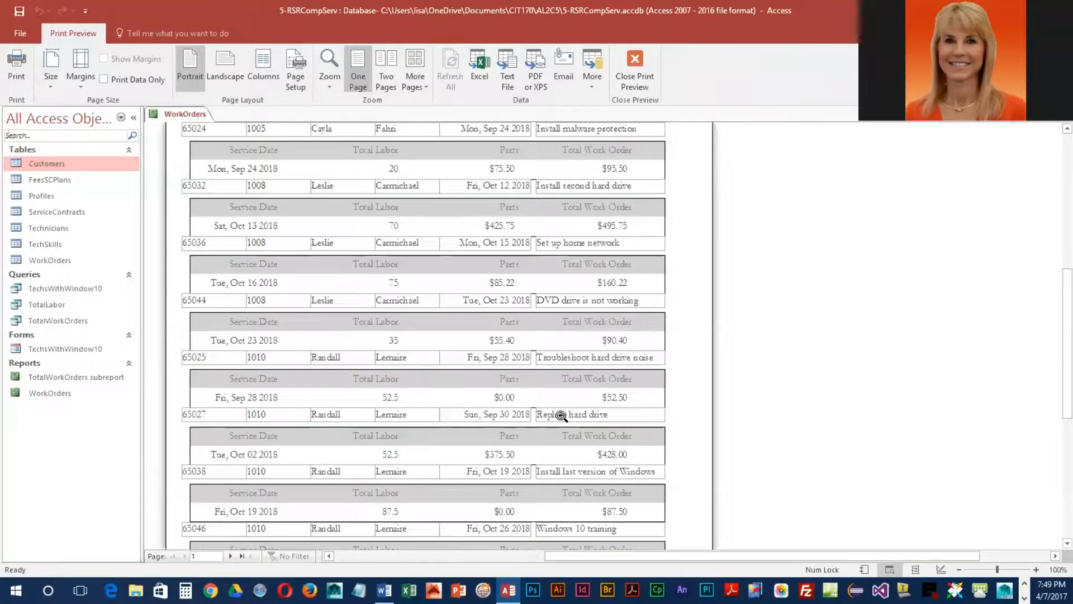
pyautogui.scroll(-3, 561, 415)
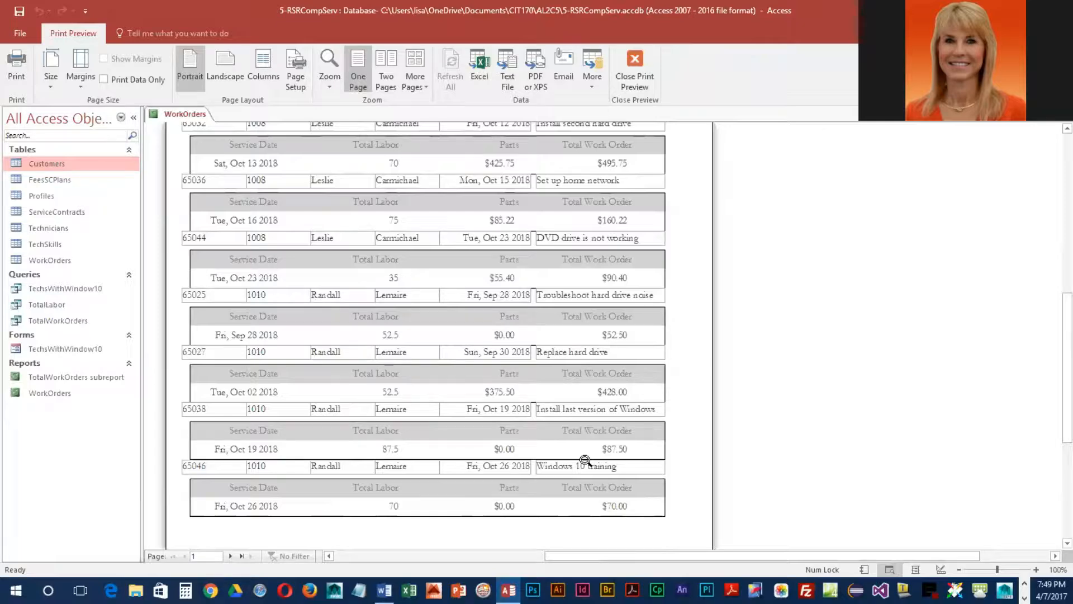